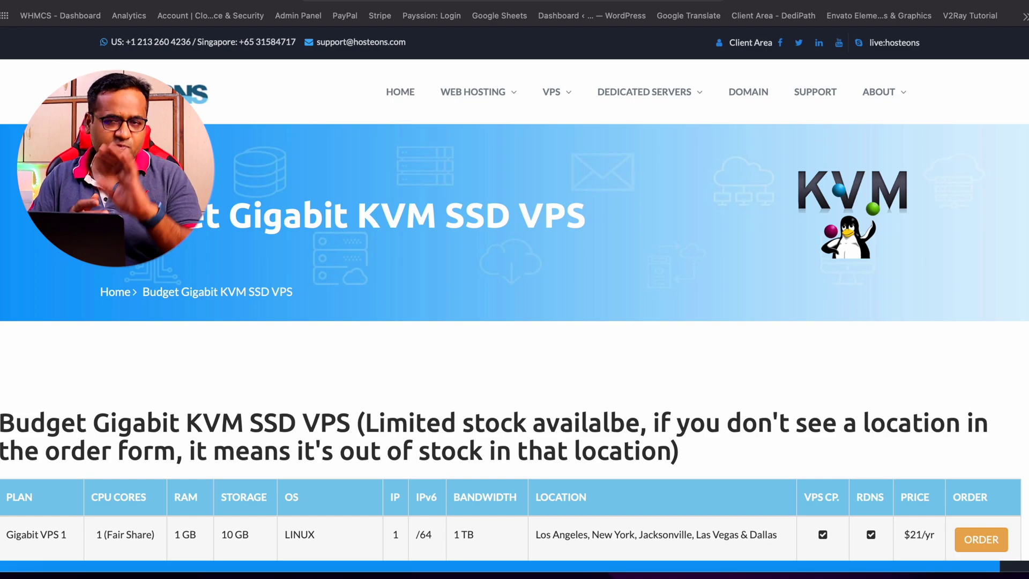
Scroll the Hosteons pricing page down to Gigabit VPS 10 at $75/mo
scroll(515, 322, "down", 4)
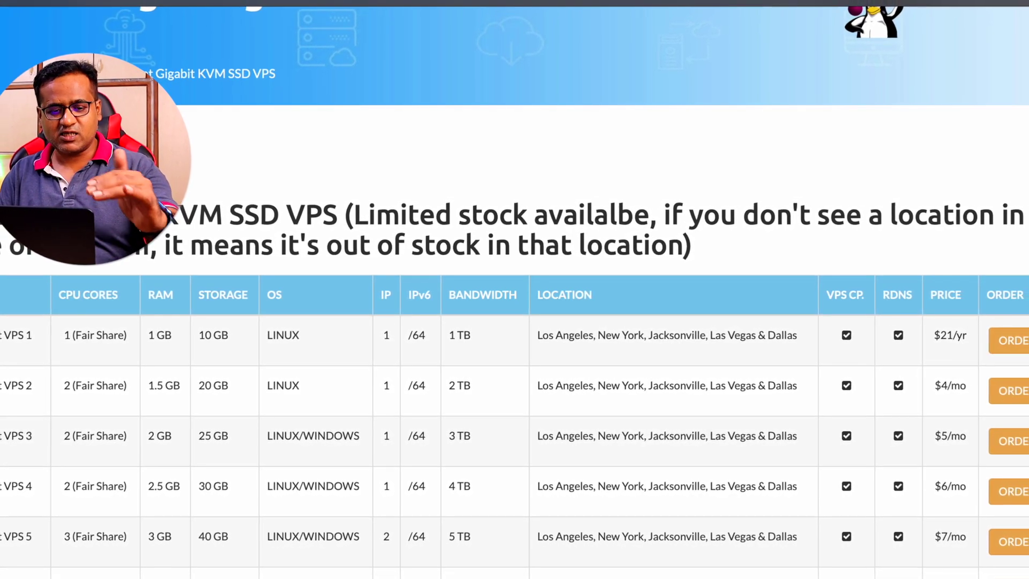
scroll(514, 321, "down", 3)
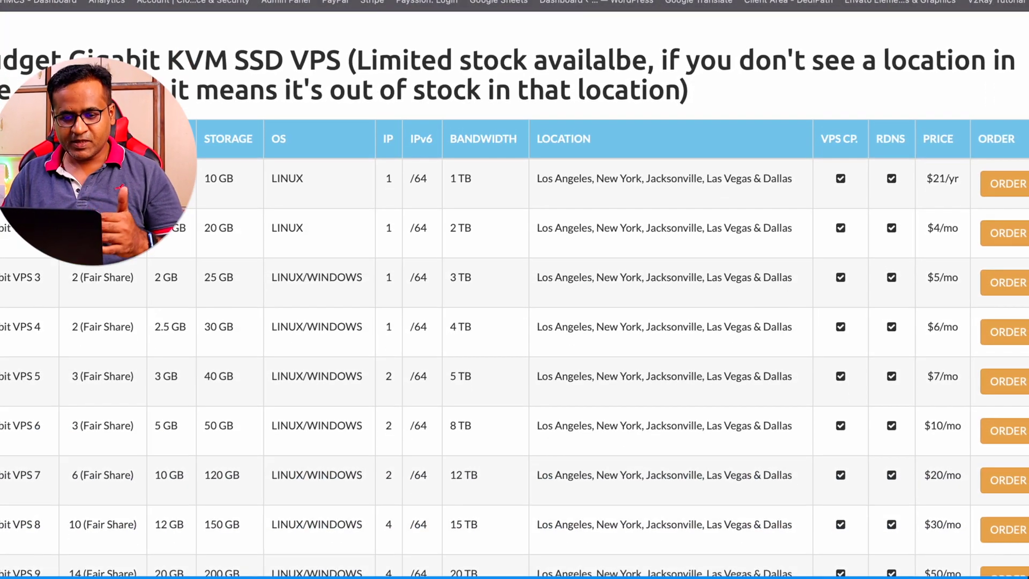
scroll(514, 322, "down", 2)
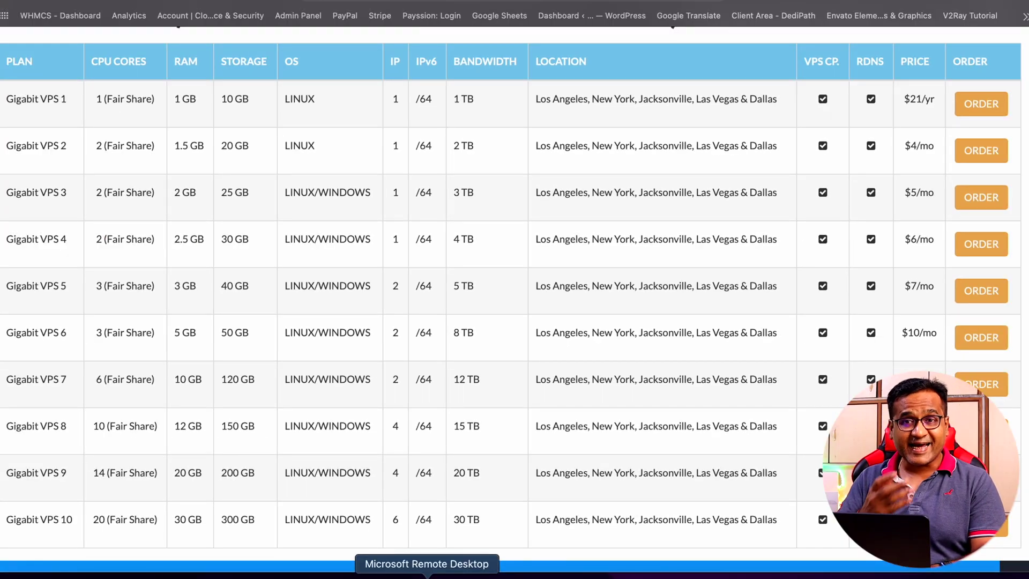
Search the Mac App Store for 'microsoft remote desktop' and open the app from its listing
left_click(427, 574)
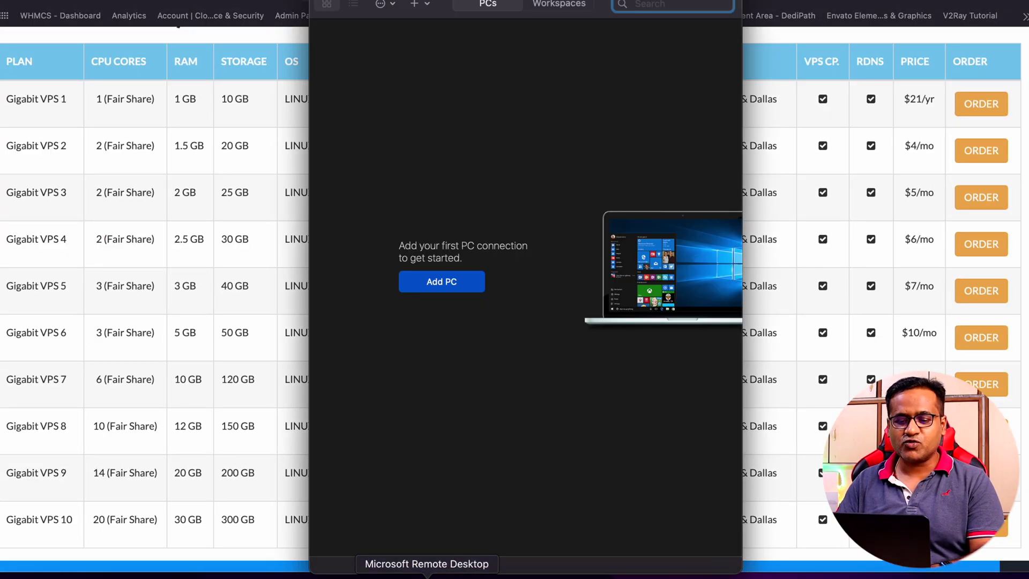
left_click(247, 575)
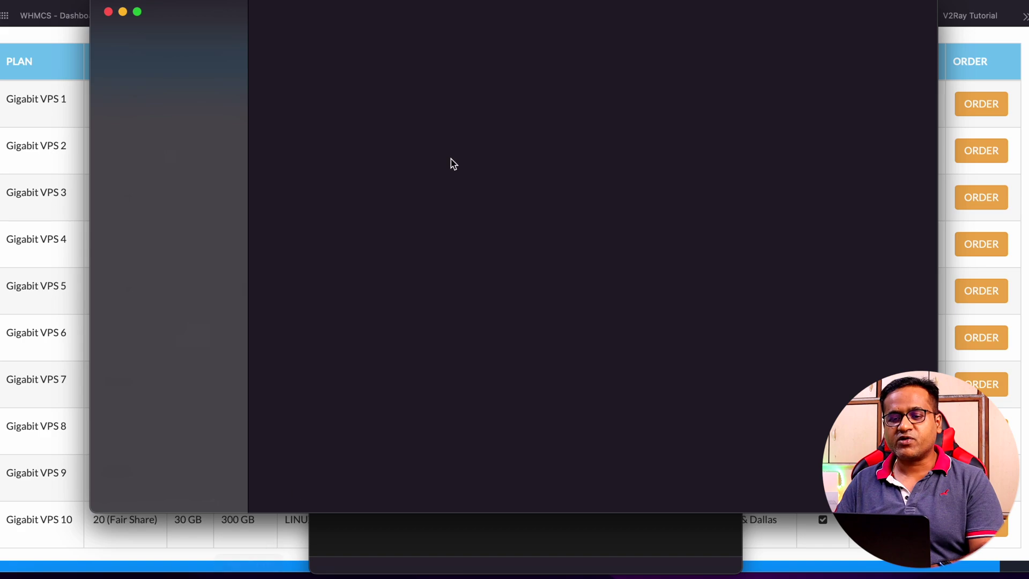
left_click(217, 39)
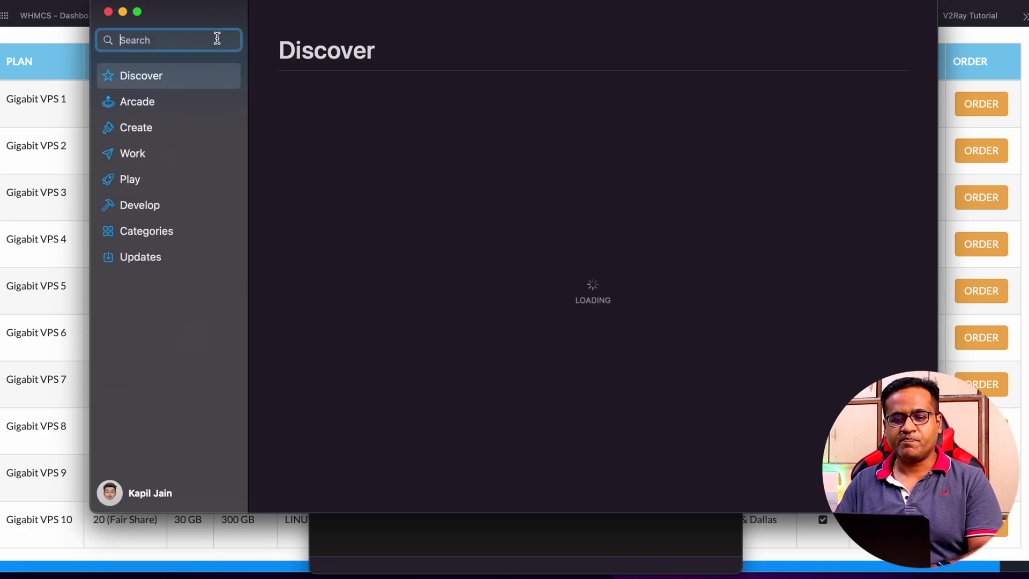
type("mic")
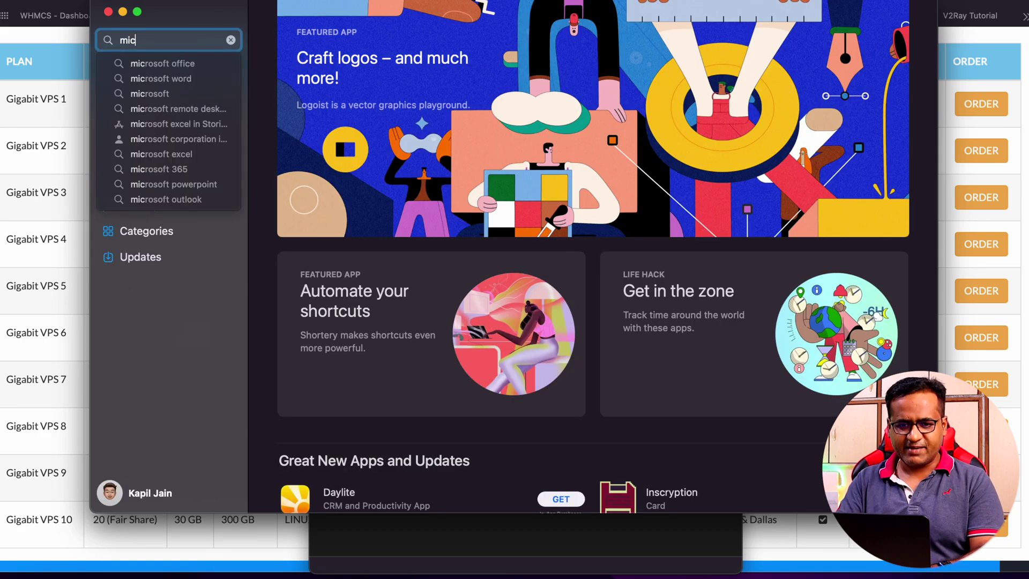
type("rosoft remote")
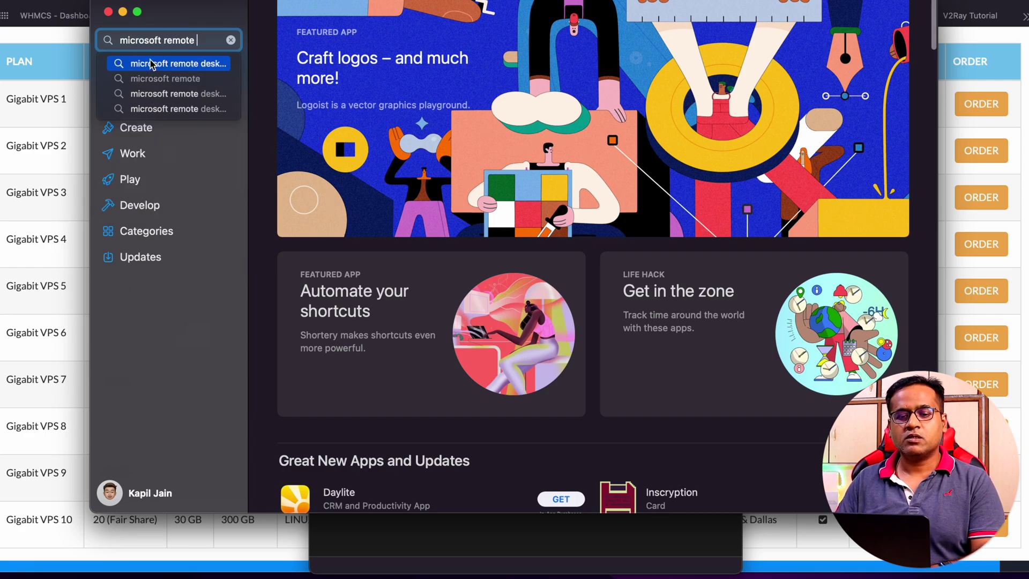
left_click(172, 63)
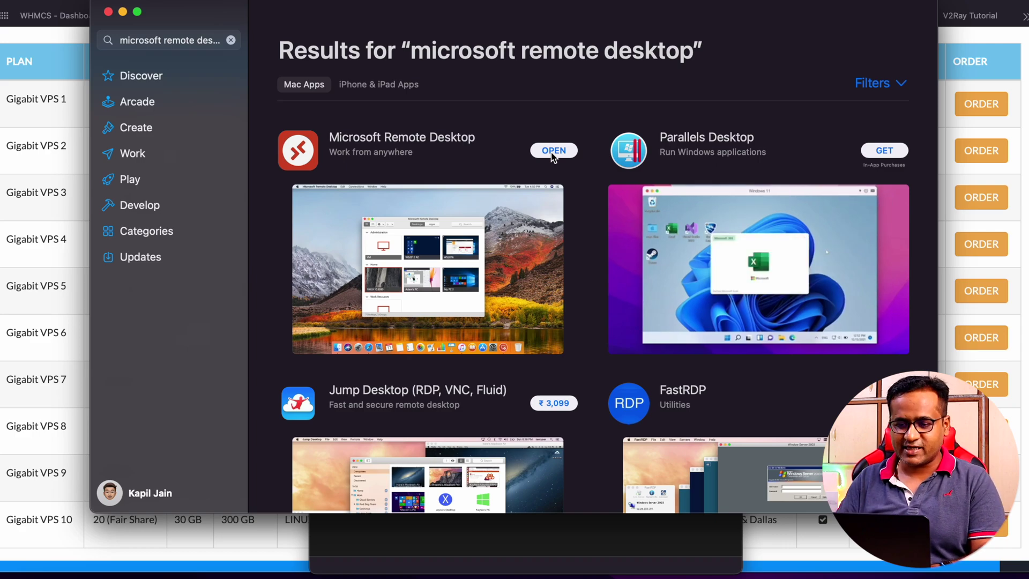
left_click(551, 155)
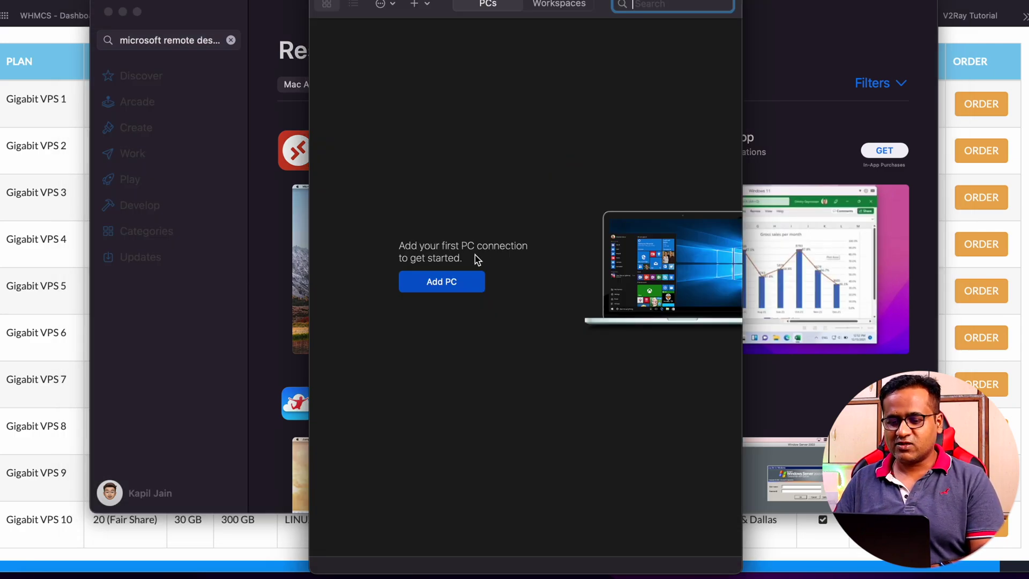
Add a new PC with the pasted IP 139.28.235.238 and friendly name 'Demo VPS'
left_click(441, 282)
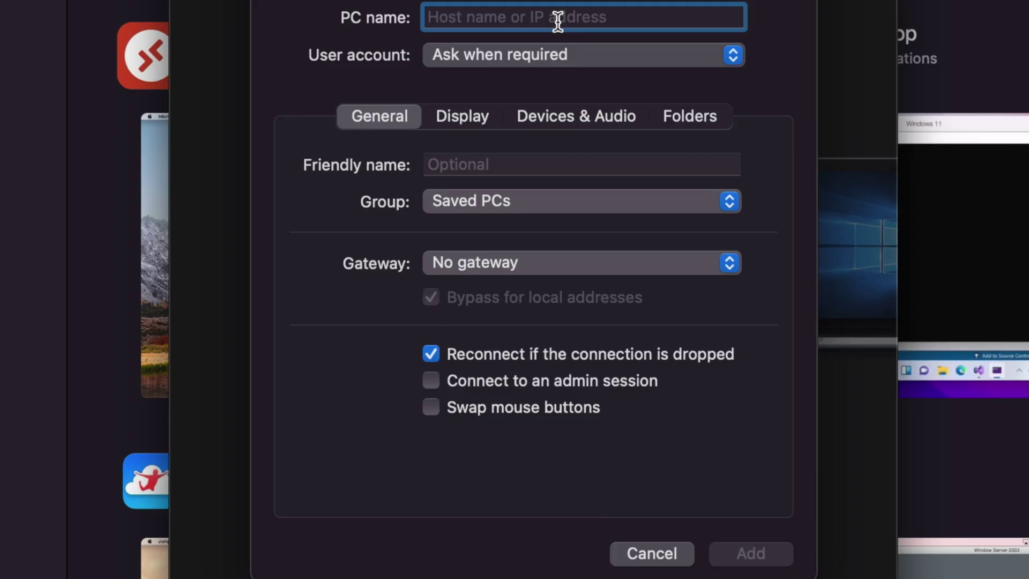
type("139.28.235.238")
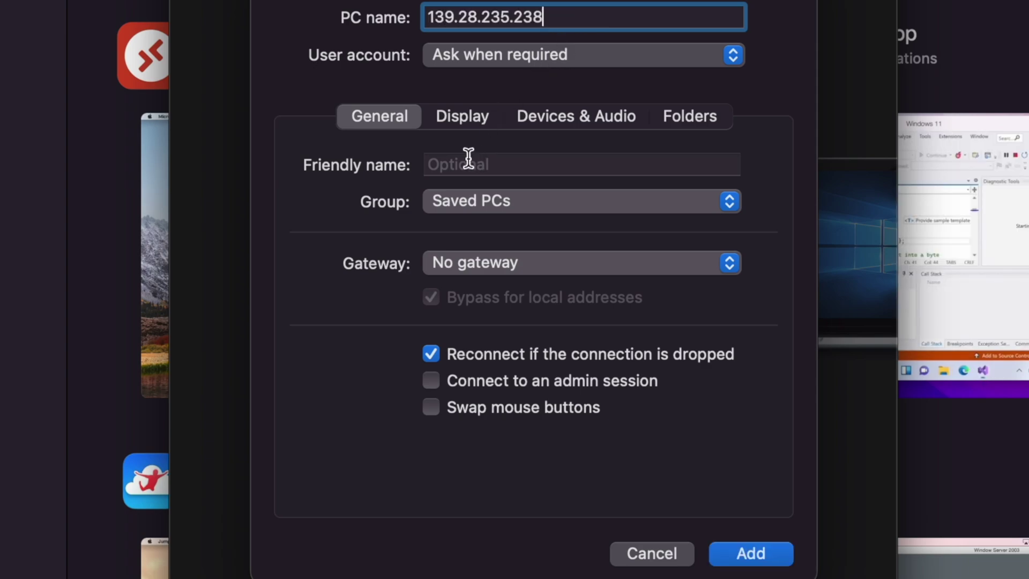
left_click(464, 162)
type("Demo VPS")
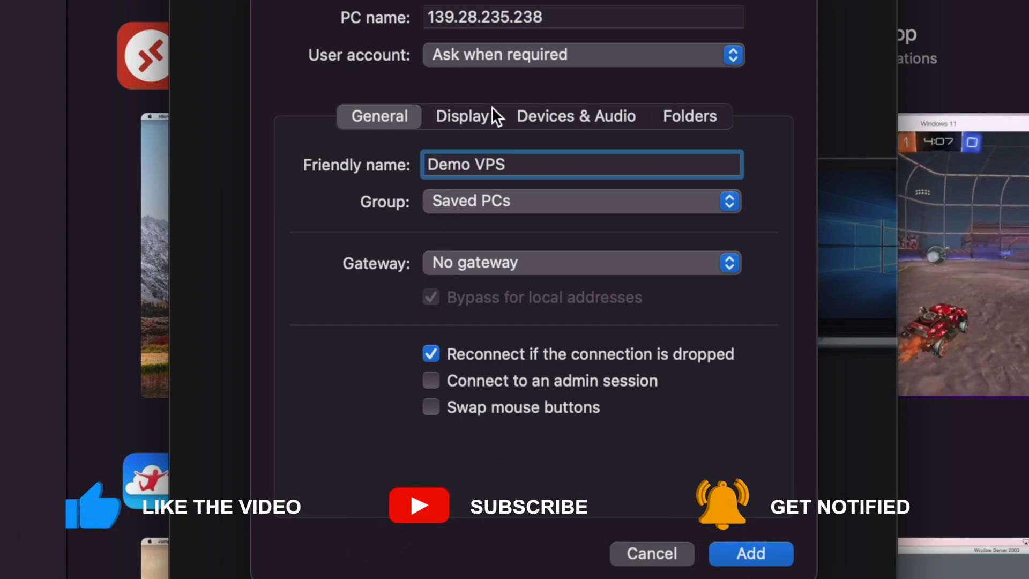
In Display settings, turn off full-screen start, enable Fit session to window, and save
left_click(474, 117)
left_click(513, 225)
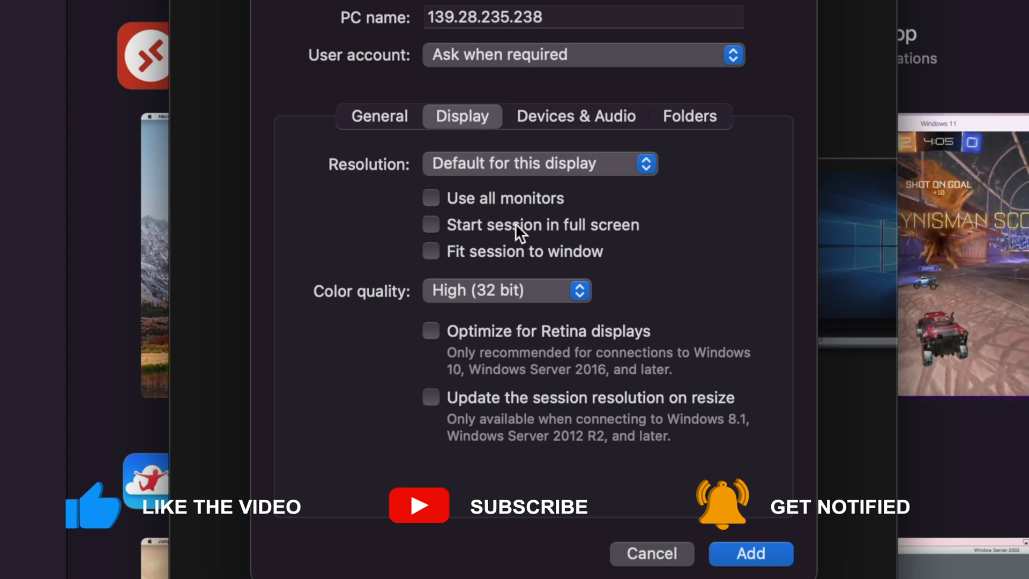
left_click(496, 253)
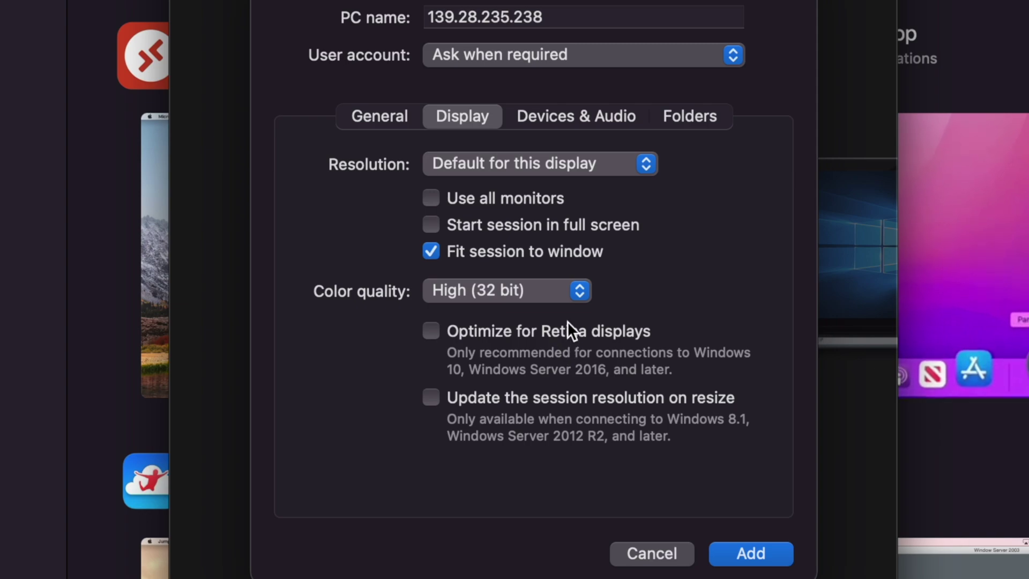
left_click(731, 549)
Connect to Demo VPS as Administrator with the account password and accept the certificate warning
double_click(375, 16)
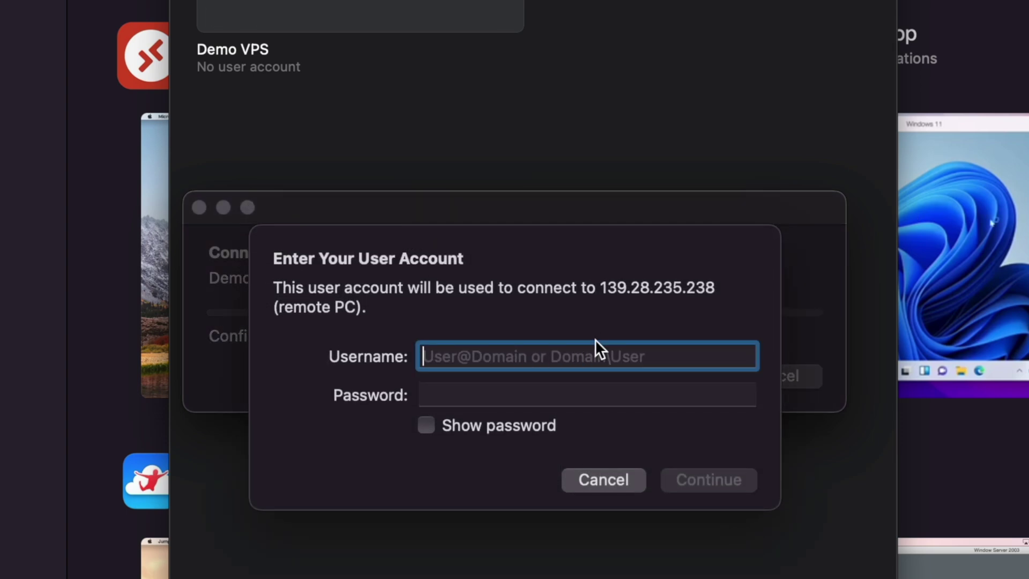
type("Administrator")
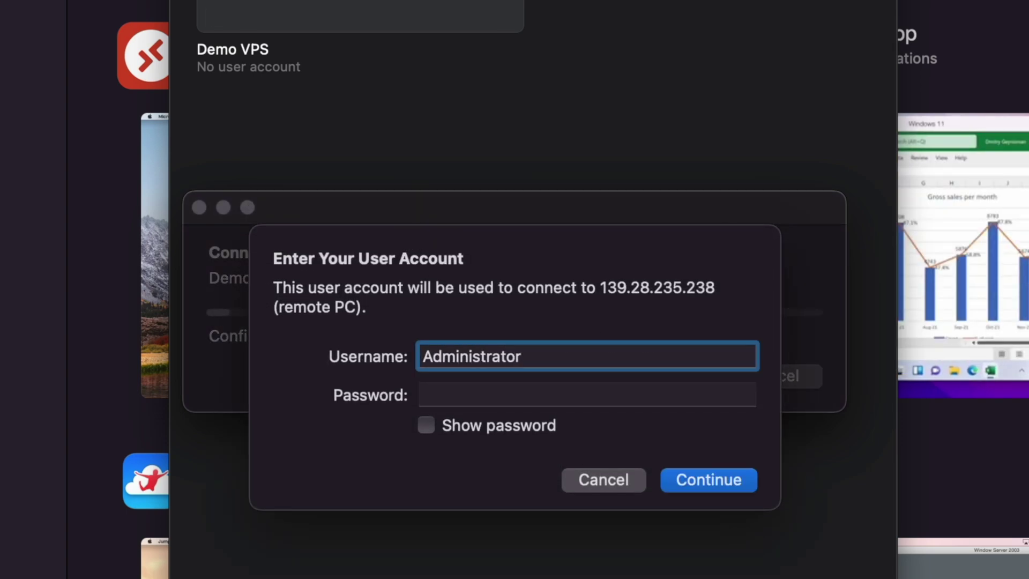
key("Tab")
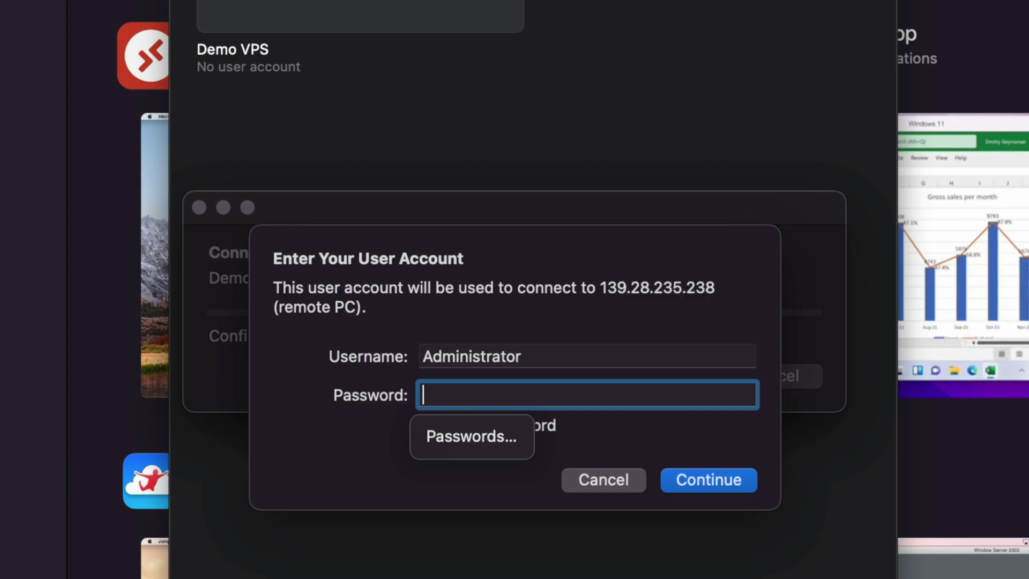
type("*********")
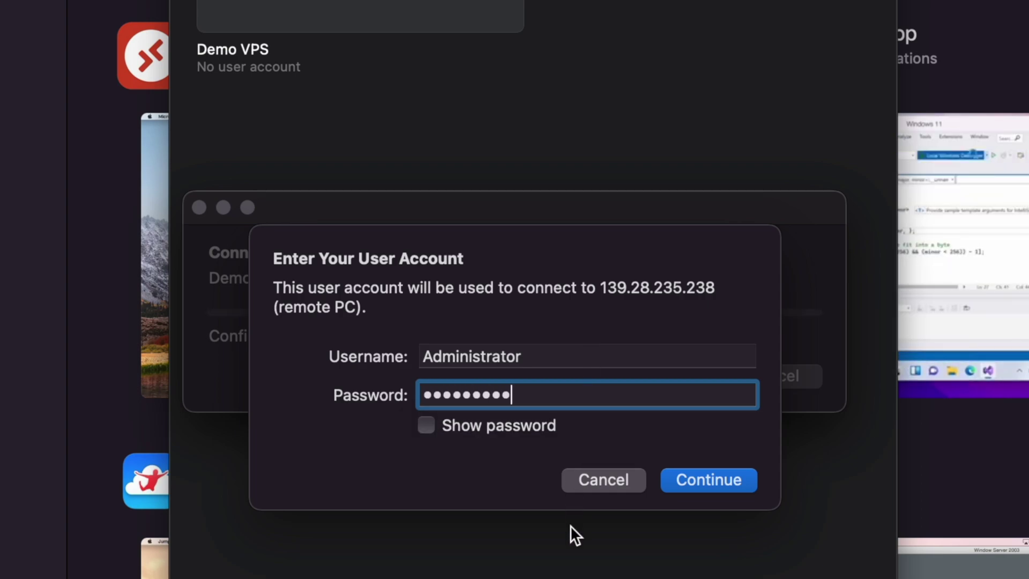
left_click(699, 474)
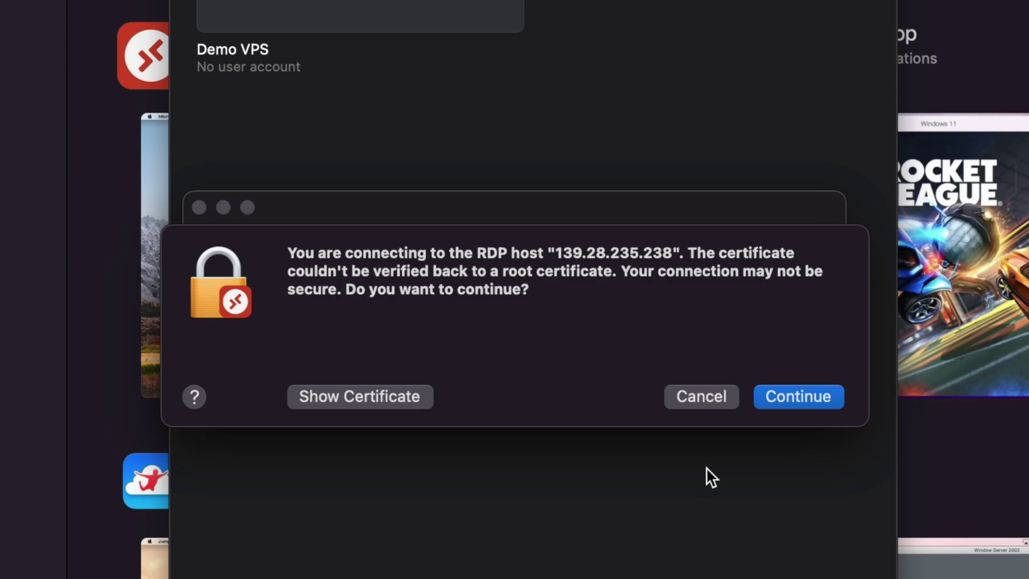
left_click(783, 402)
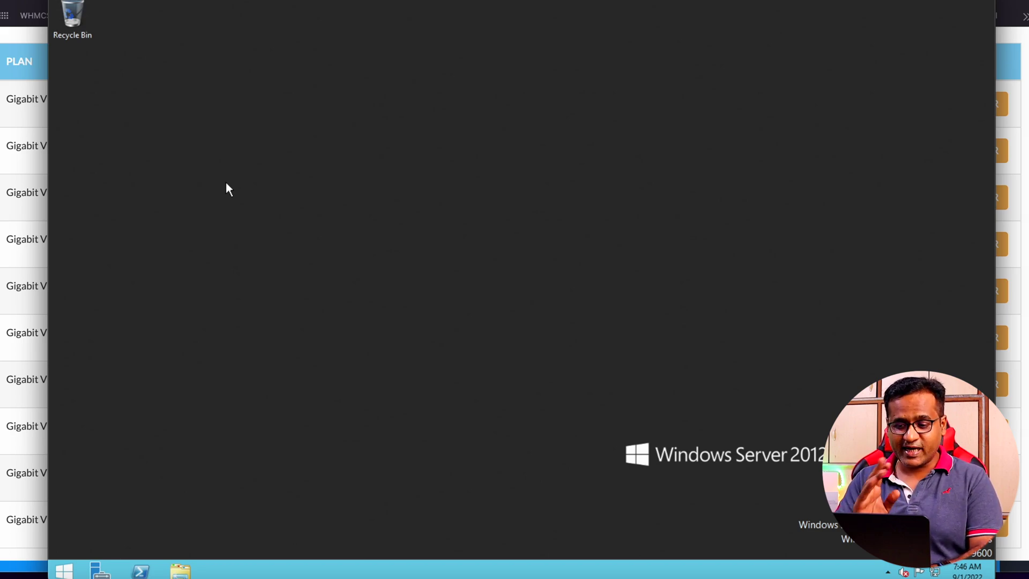
Launch Internet Explorer from the Windows Server 2012 Start screen
left_click(61, 571)
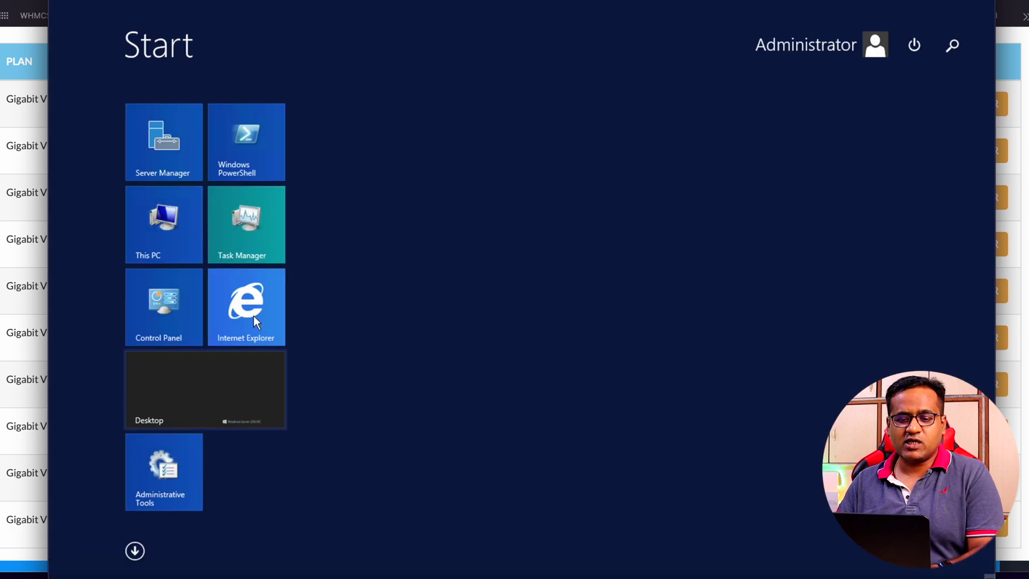
left_click(253, 310)
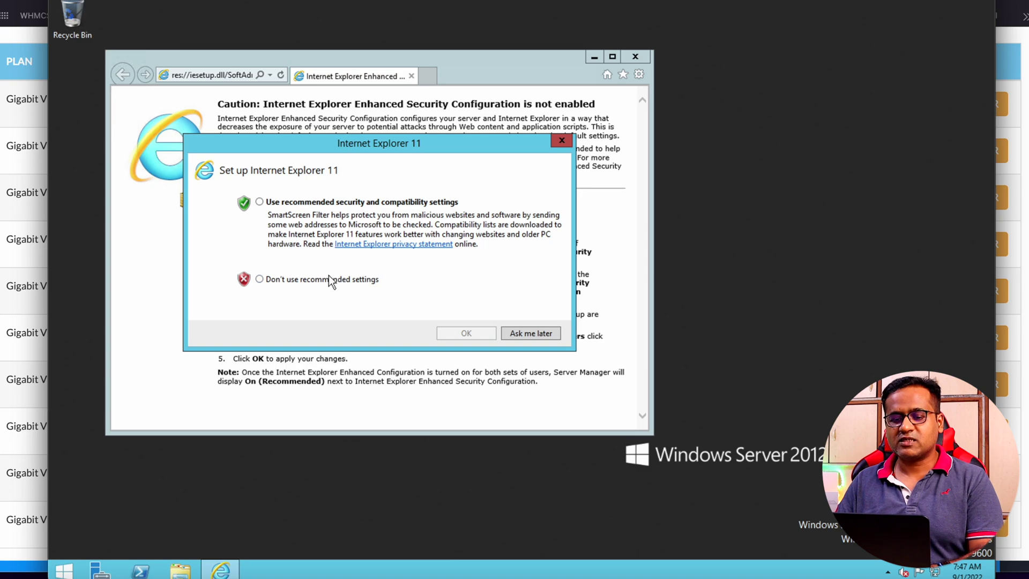
Decline Internet Explorer's recommended settings and maximize the browser window
left_click(329, 281)
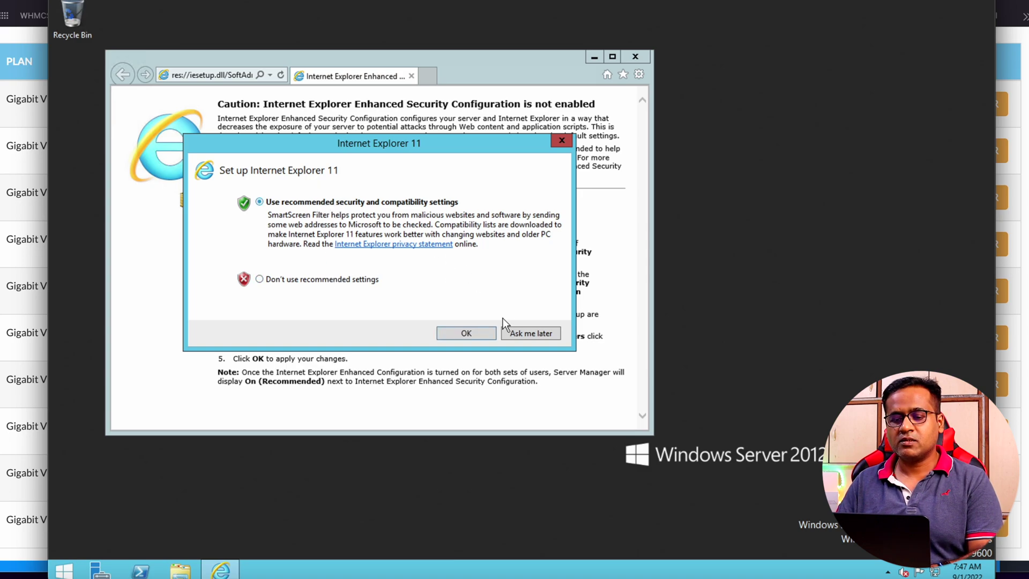
left_click(480, 332)
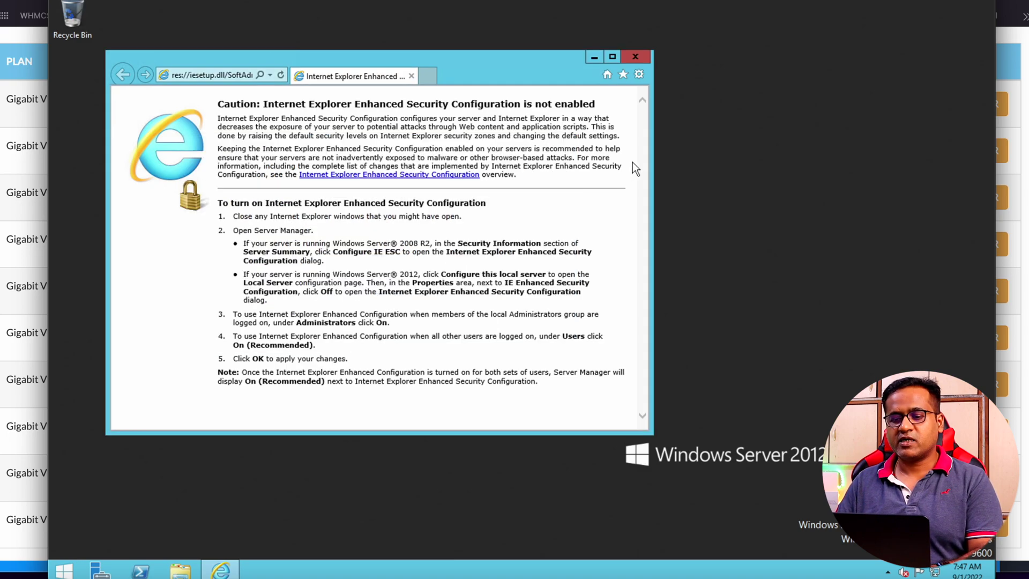
left_click(612, 56)
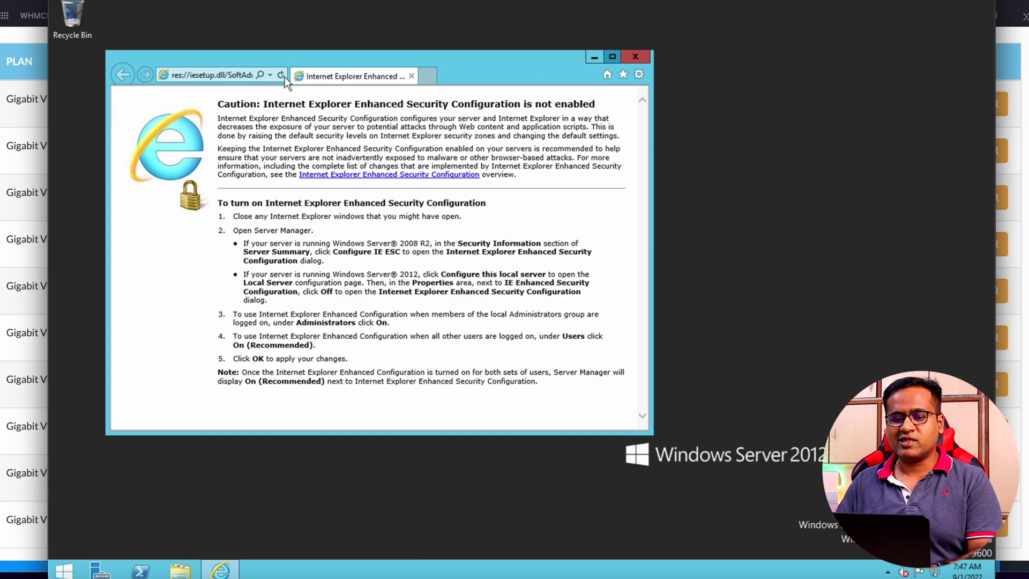
Go to google.com, switch it to English, and accept the Get Chrome suggestion
left_click(268, 24)
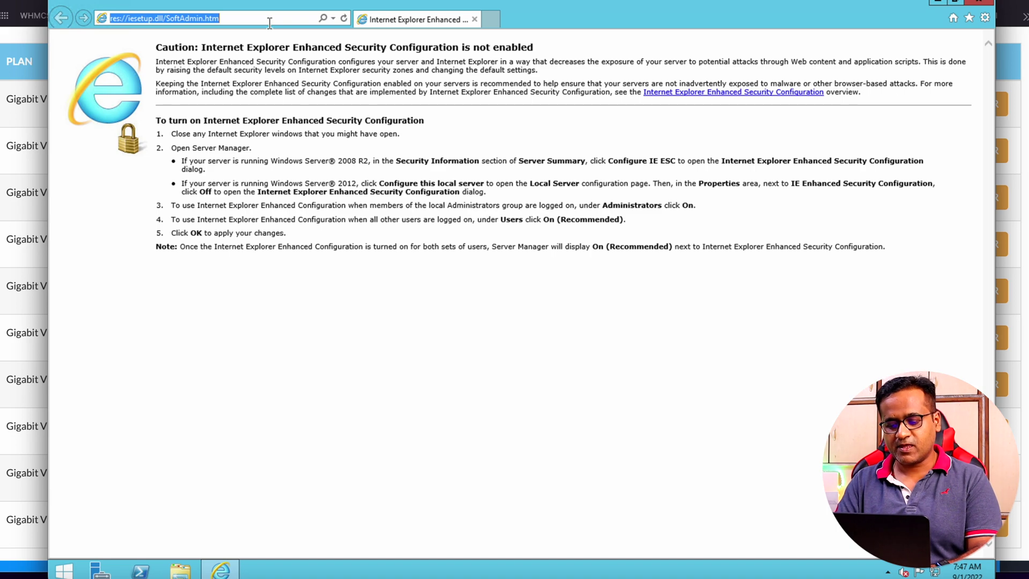
type("google.co")
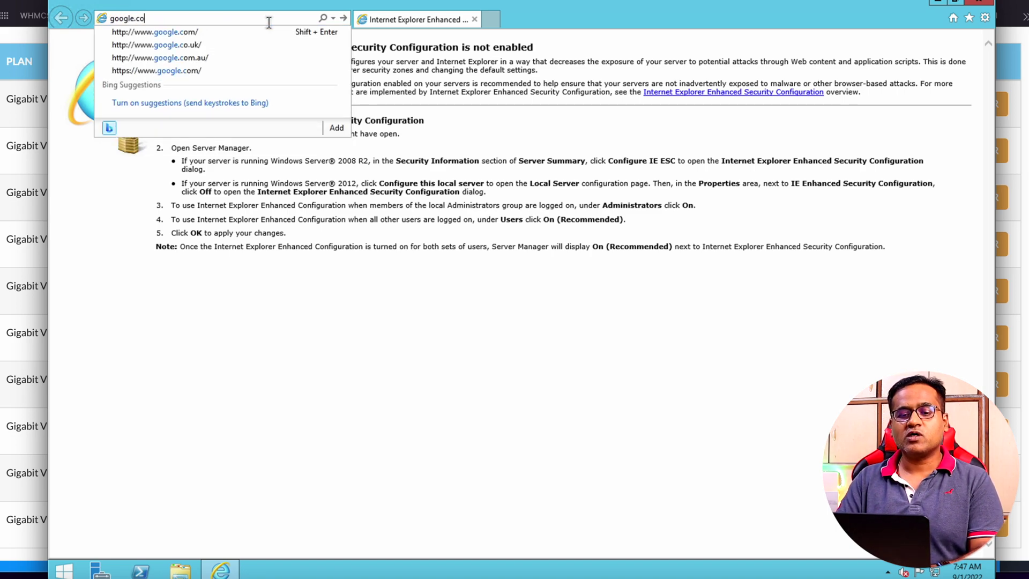
type("m")
key("Return")
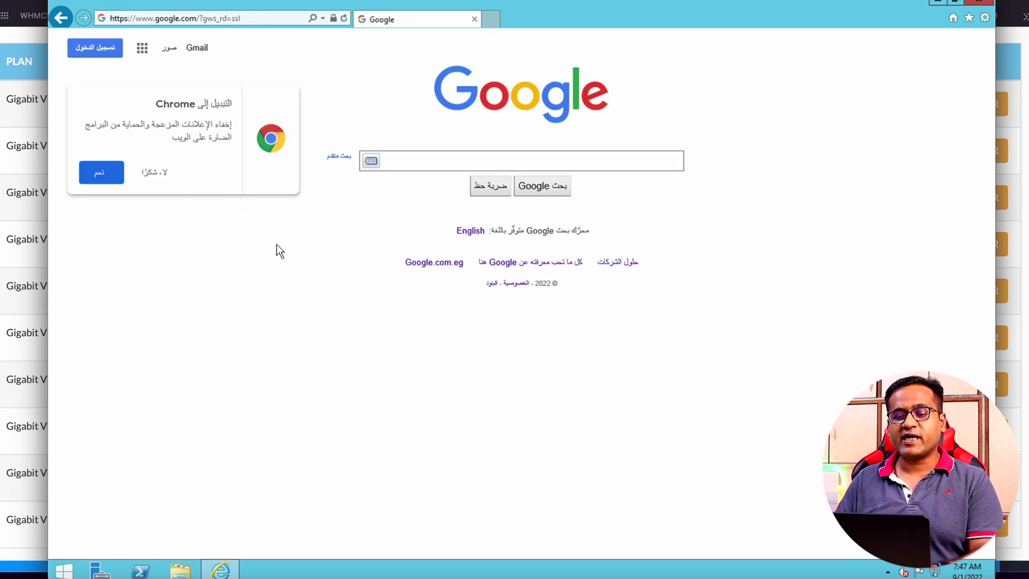
left_click(470, 235)
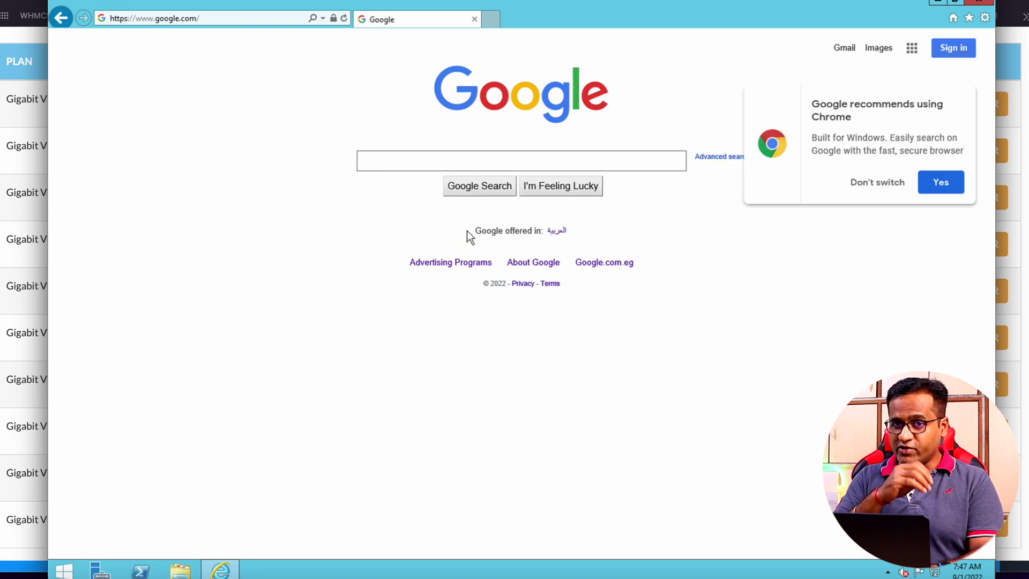
left_click(941, 183)
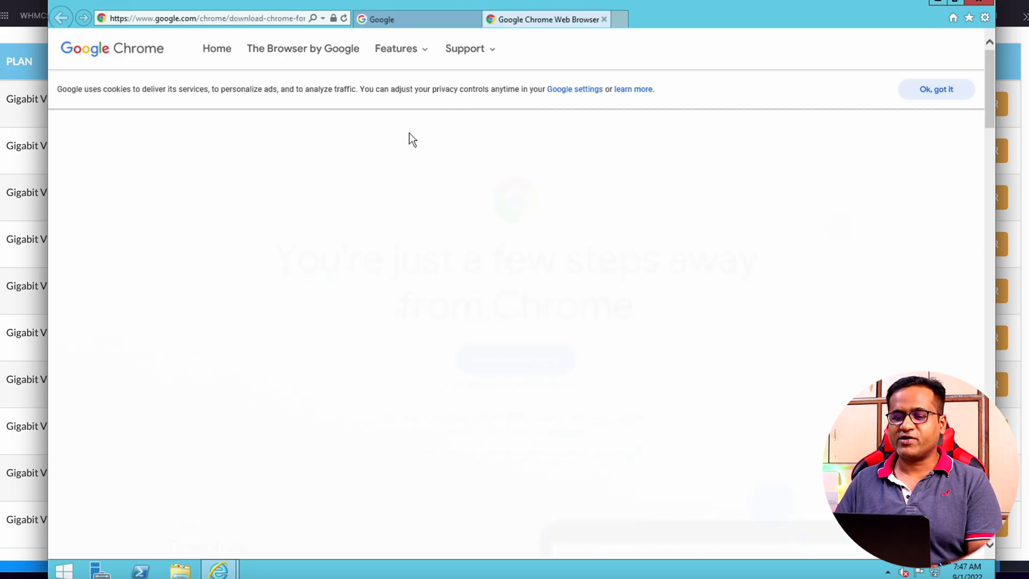
Download ChromeSetup.exe and run it from Internet Explorer's download bar
left_click(525, 331)
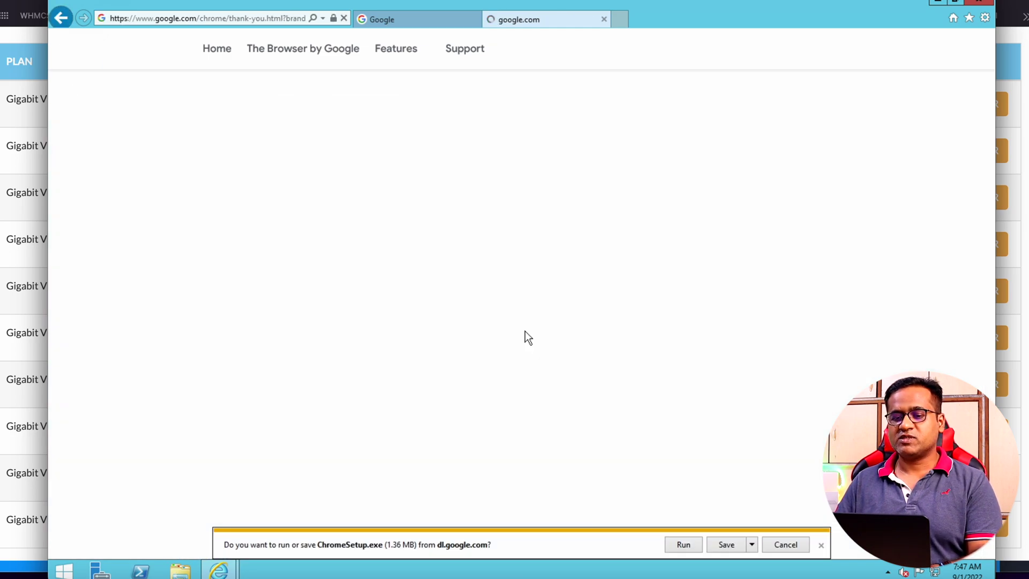
left_click(681, 545)
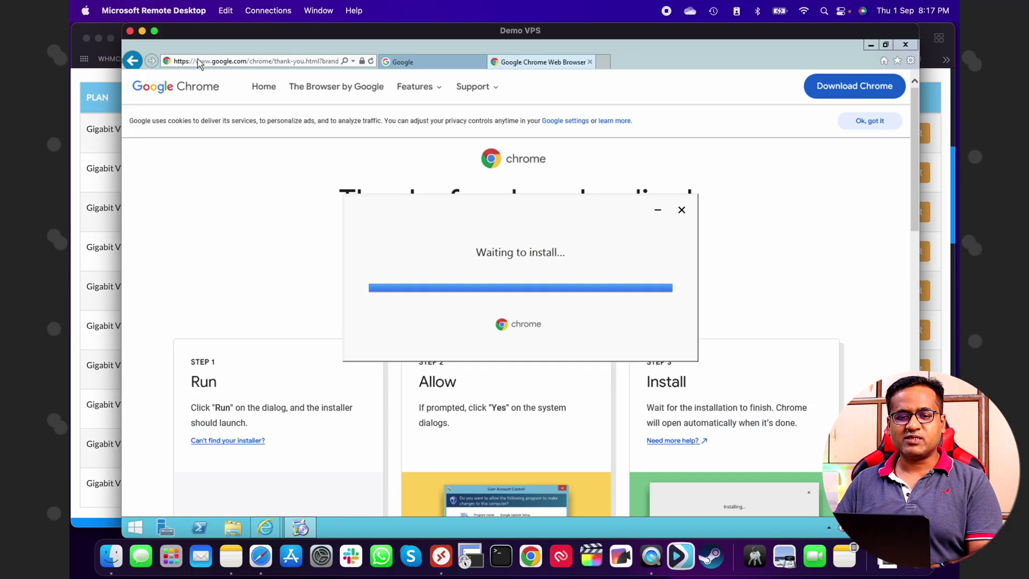
Put the remote session in full screen and minimize Internet Explorer while Chrome installs
left_click(155, 31)
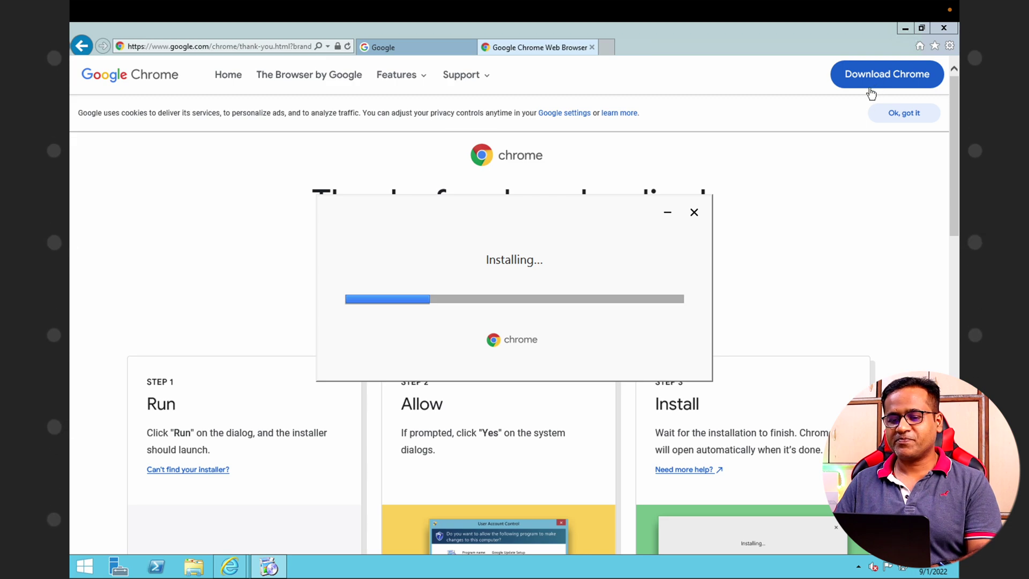
left_click(904, 30)
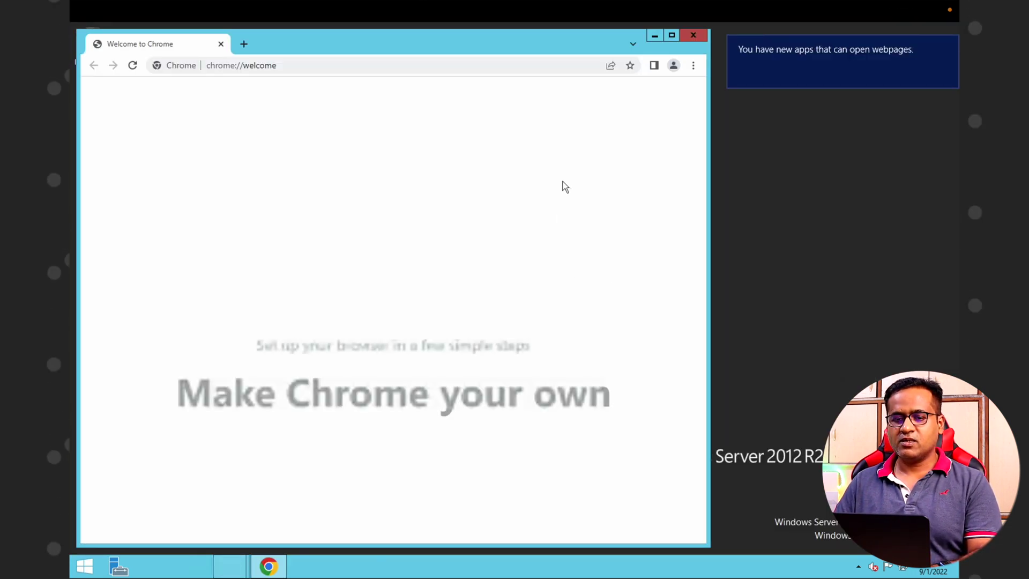
Maximize Chrome and search Google for 'download skype' from the address bar
left_click(672, 36)
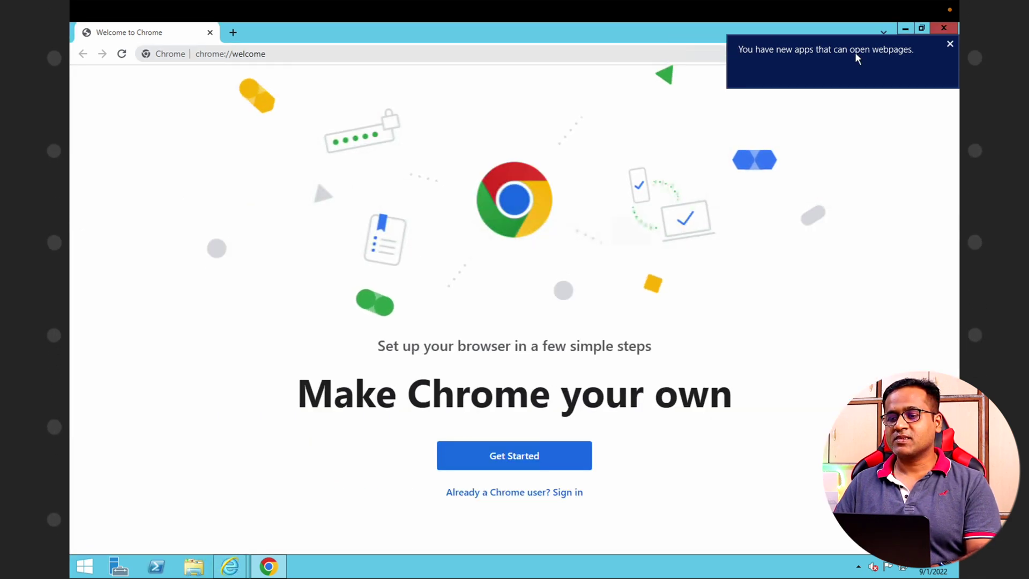
left_click(441, 56)
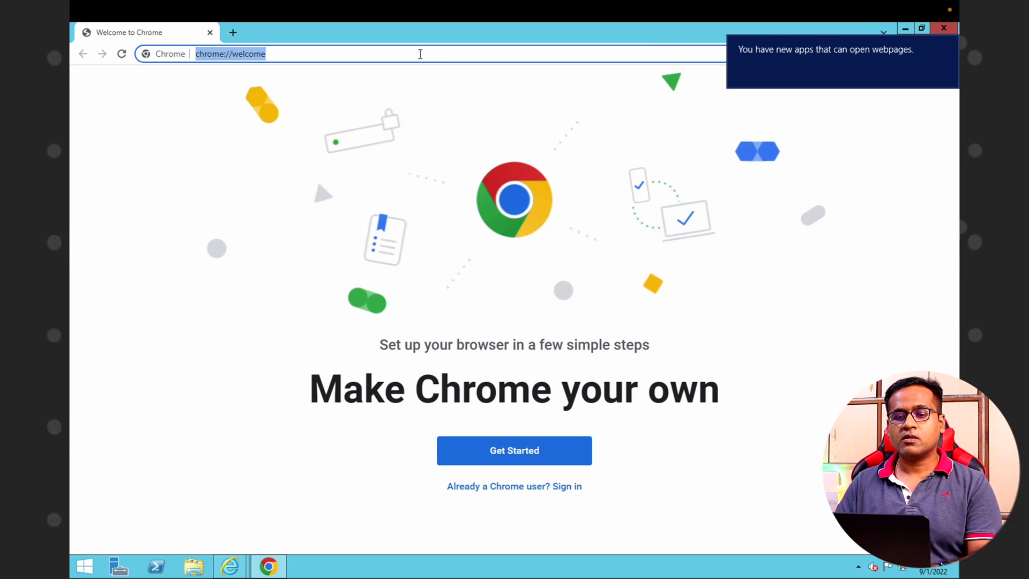
type("download skype")
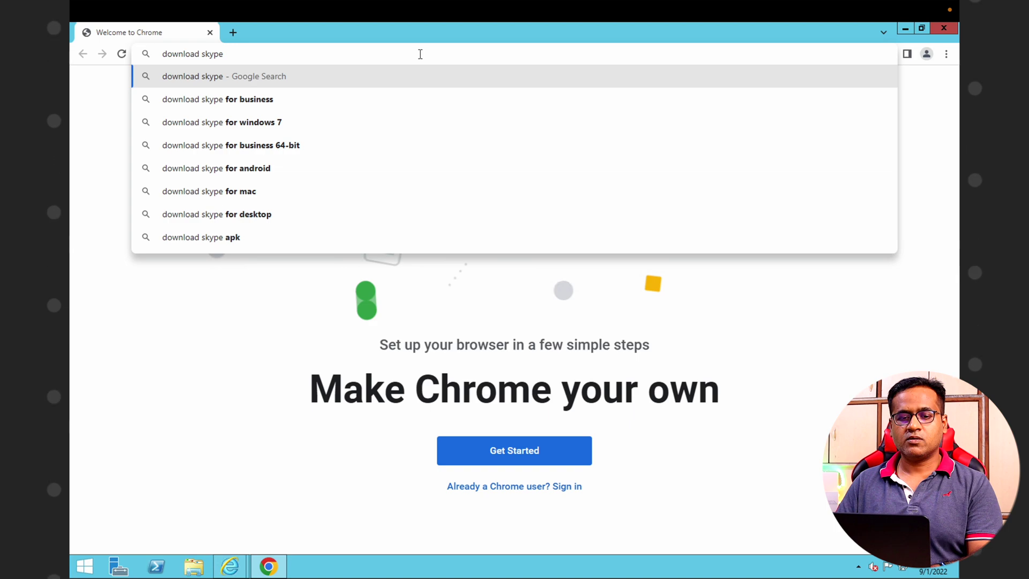
key("Return")
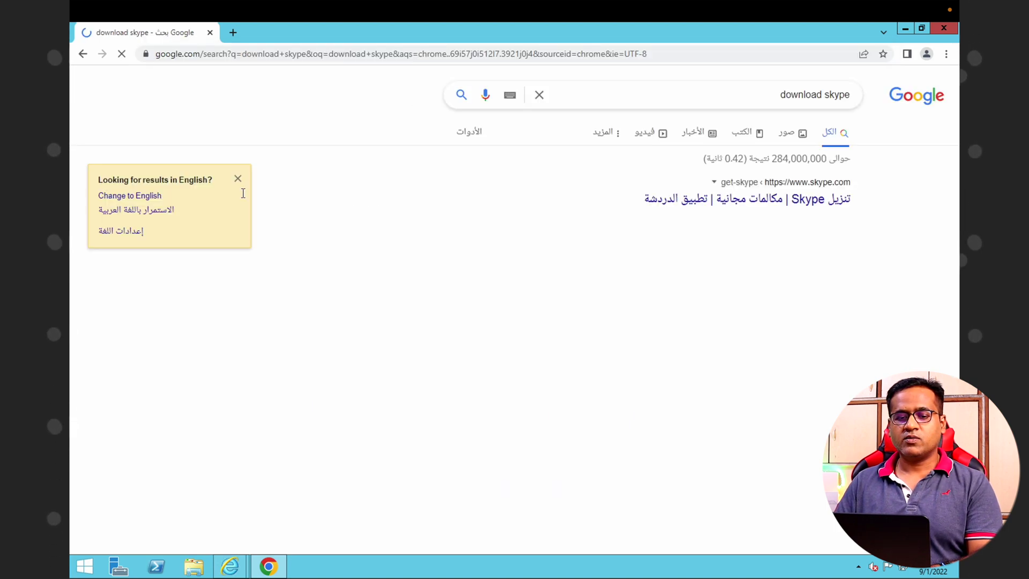
Switch results to English, open Skype's download page, and download Skype-8.87.0.406.exe for Windows
left_click(147, 197)
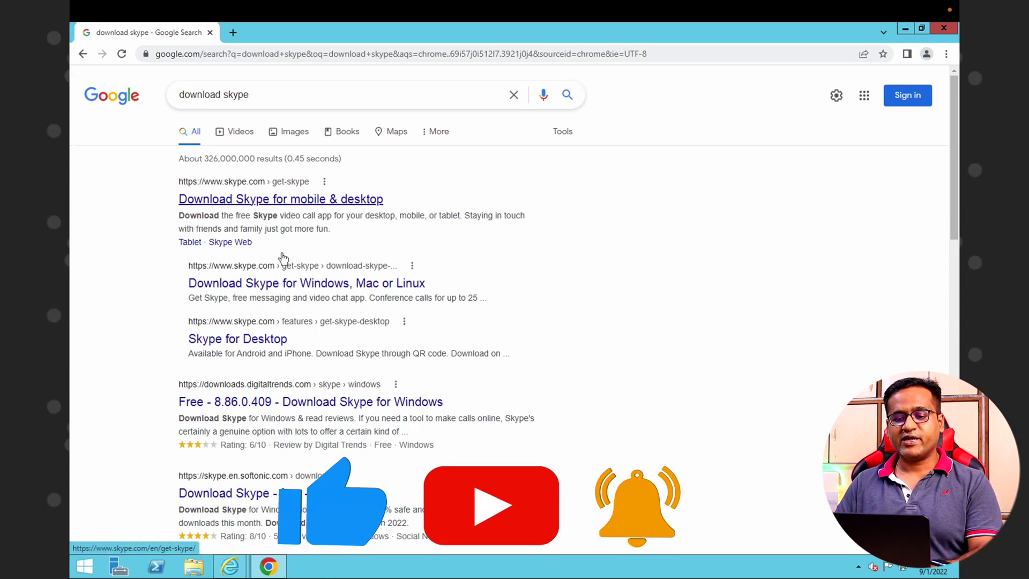
left_click(294, 288)
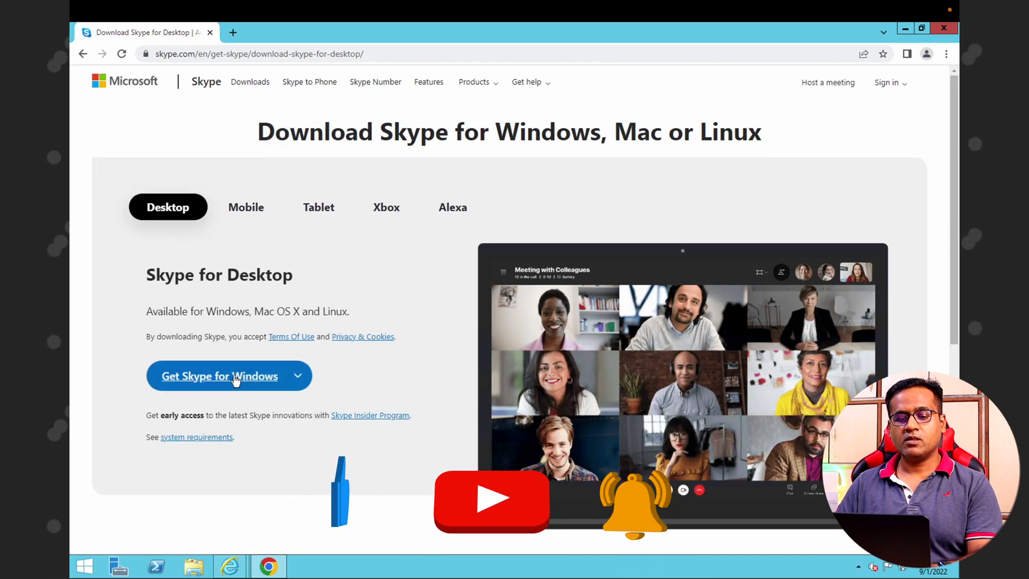
left_click(235, 379)
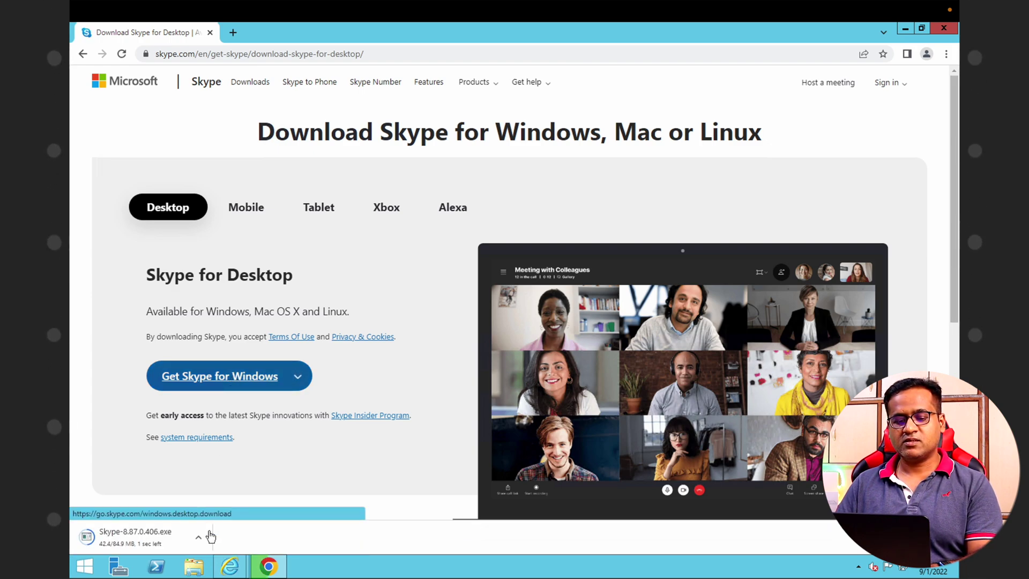
Run the downloaded Skype-8.87.0.406.exe setup file and install Skype 8.87 on the VPS
left_click(159, 539)
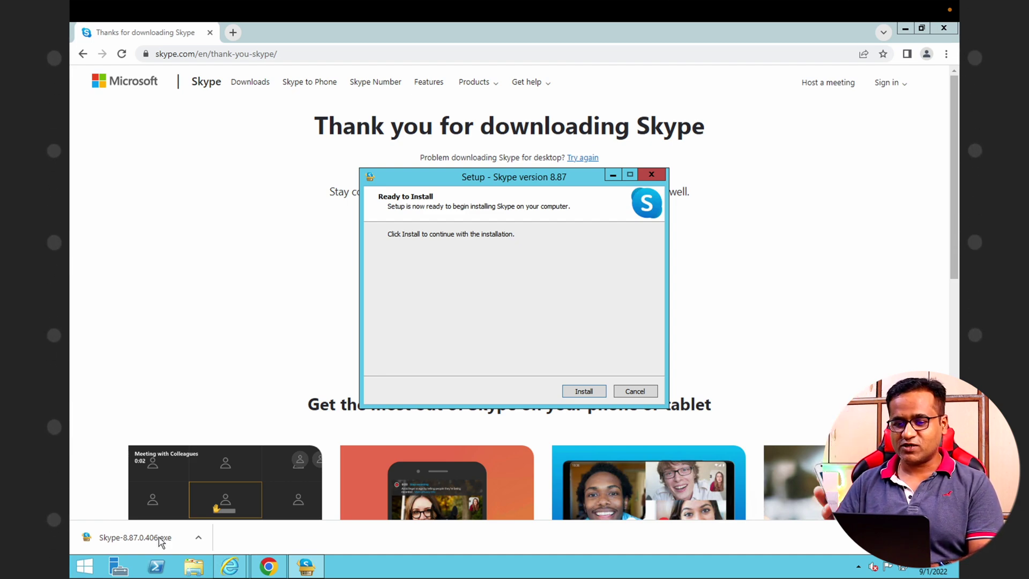
left_click(581, 391)
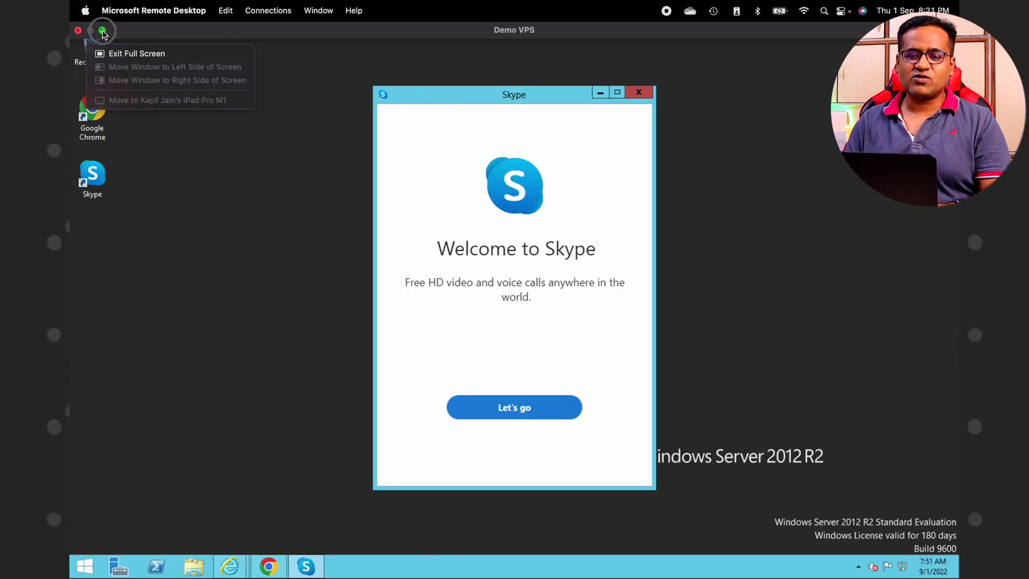
Exit full screen so the Demo VPS session shows windowed on the Mac desktop
left_click(102, 31)
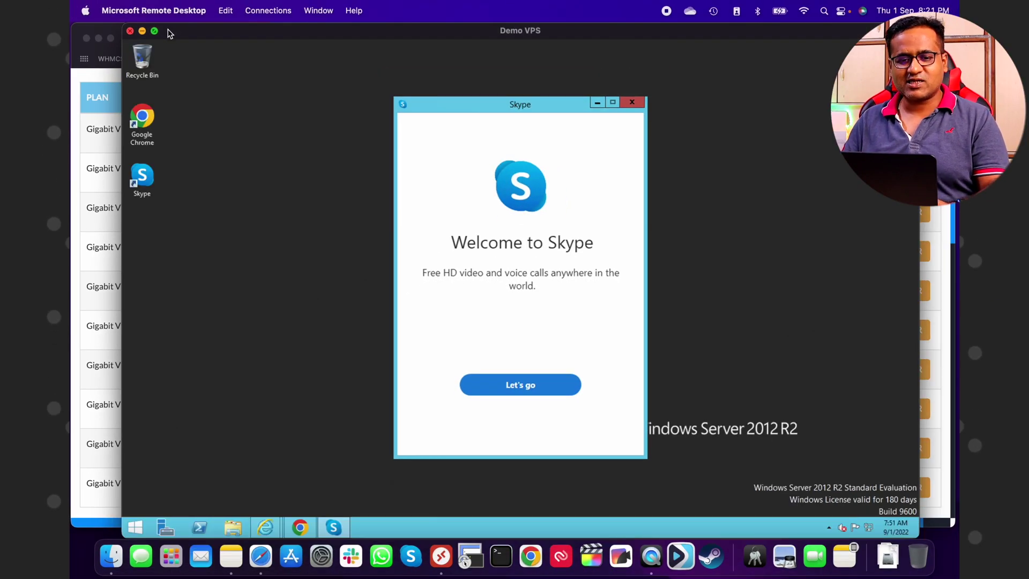